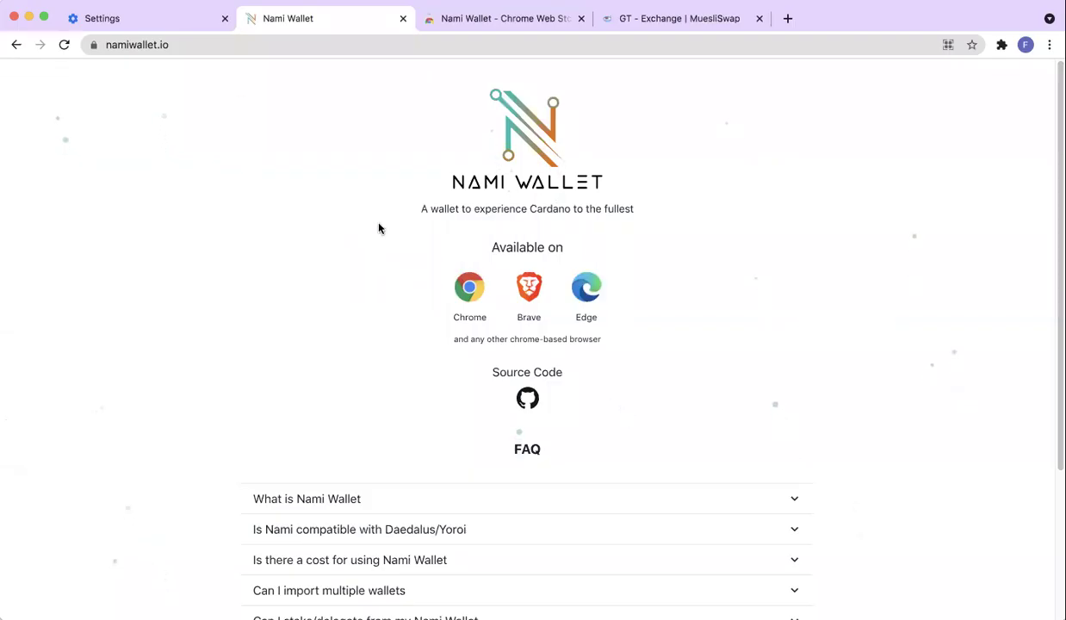
Glance at the MuesliSwap GT exchange page, then return to the Nami Wallet website.
click(643, 18)
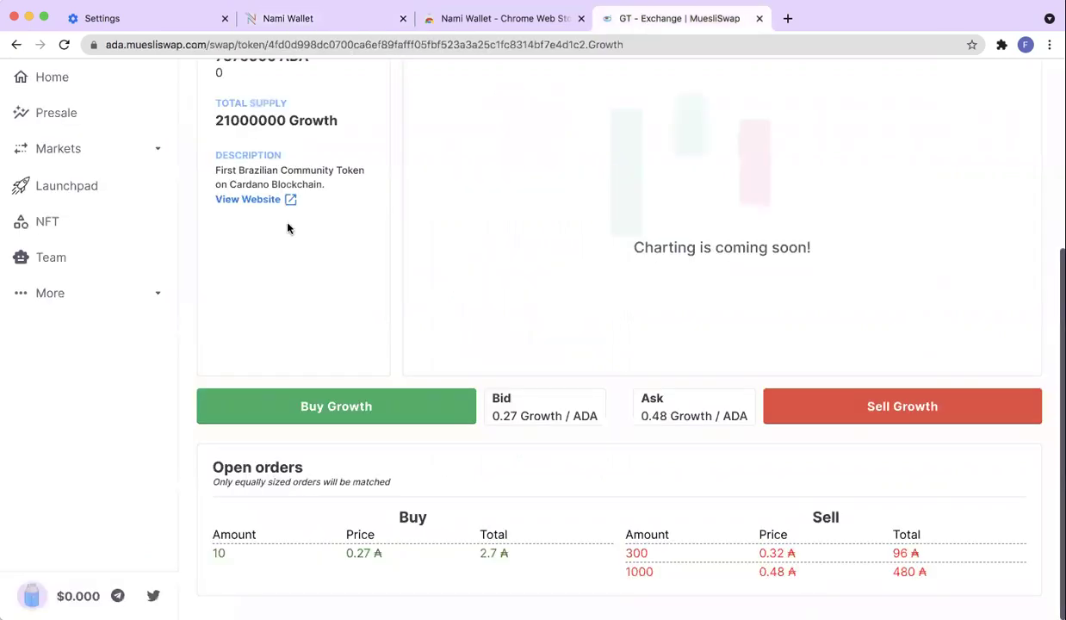
scroll(282, 249, up, 5)
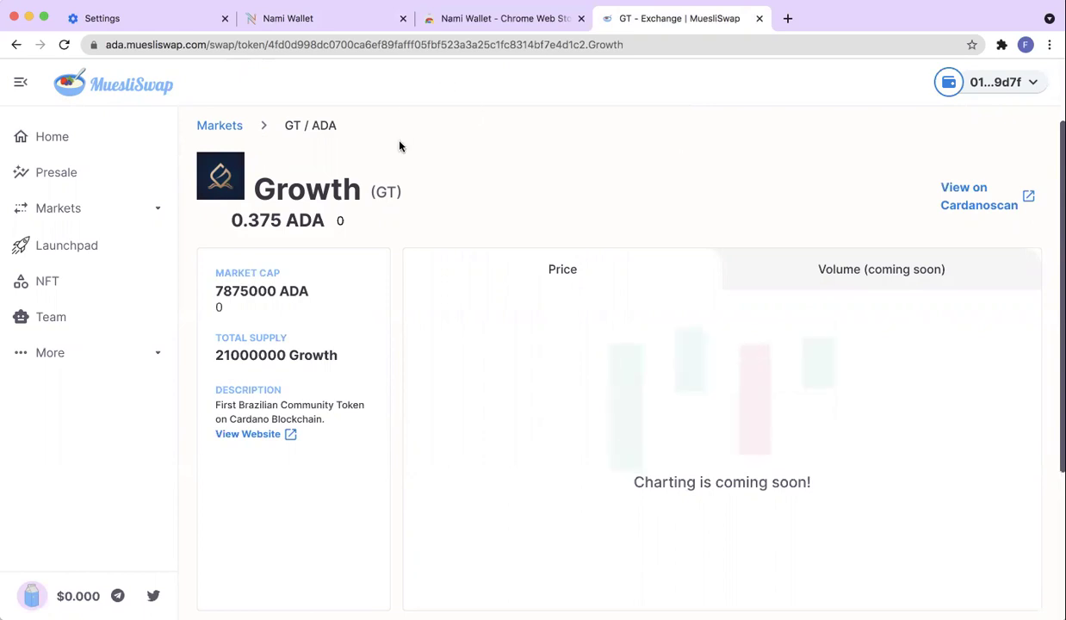
click(336, 23)
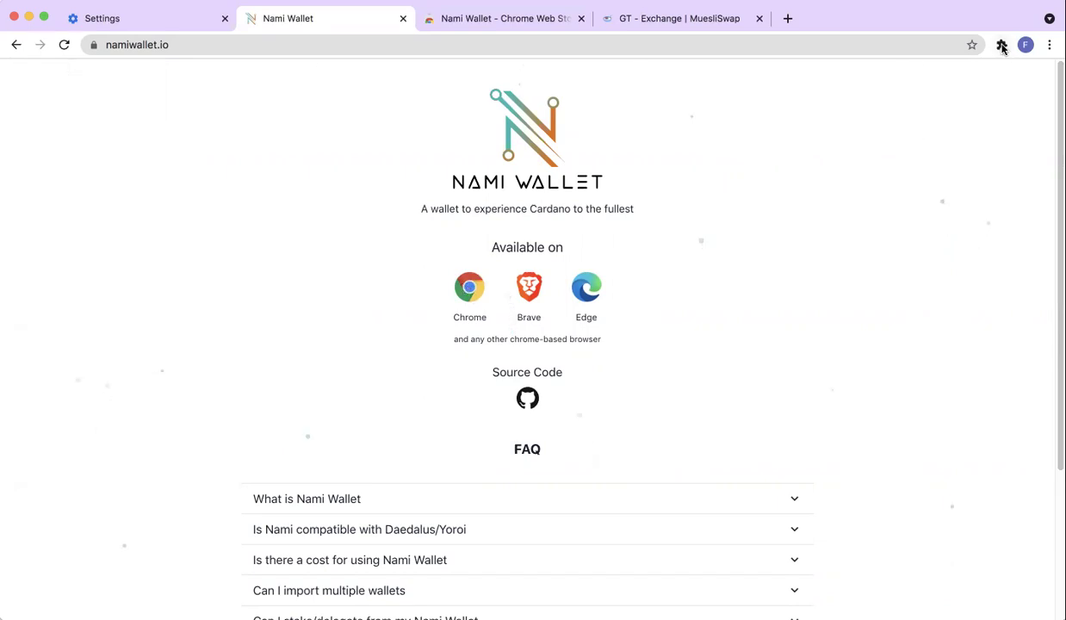
Open the Nami Test wallet (21.908184 ADA, 100 Growth) and bring up its accounts menu.
click(1002, 46)
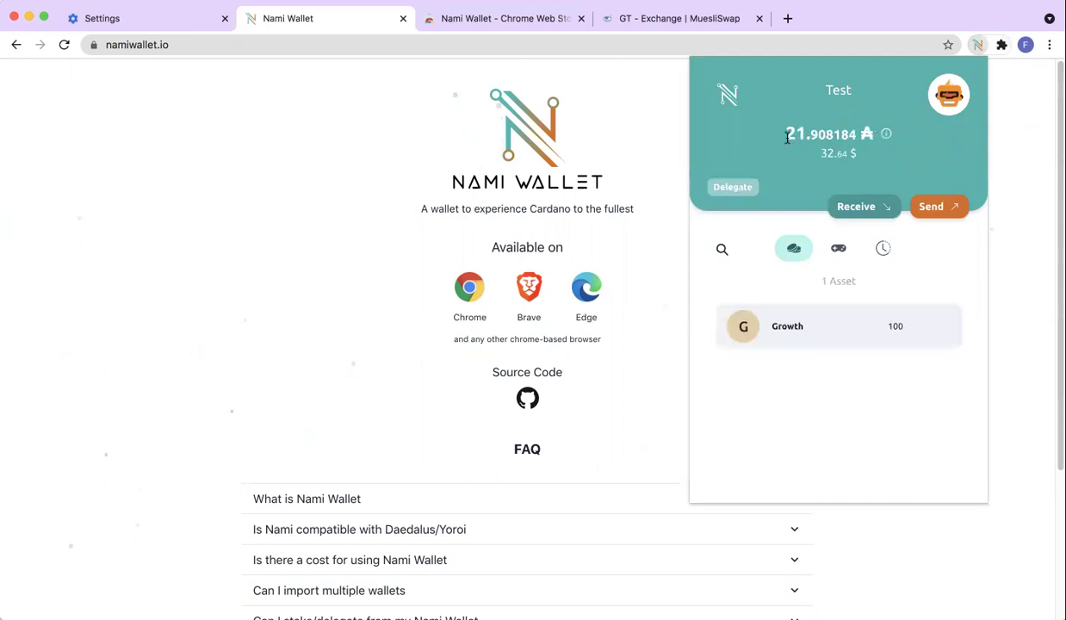
double_click(793, 134)
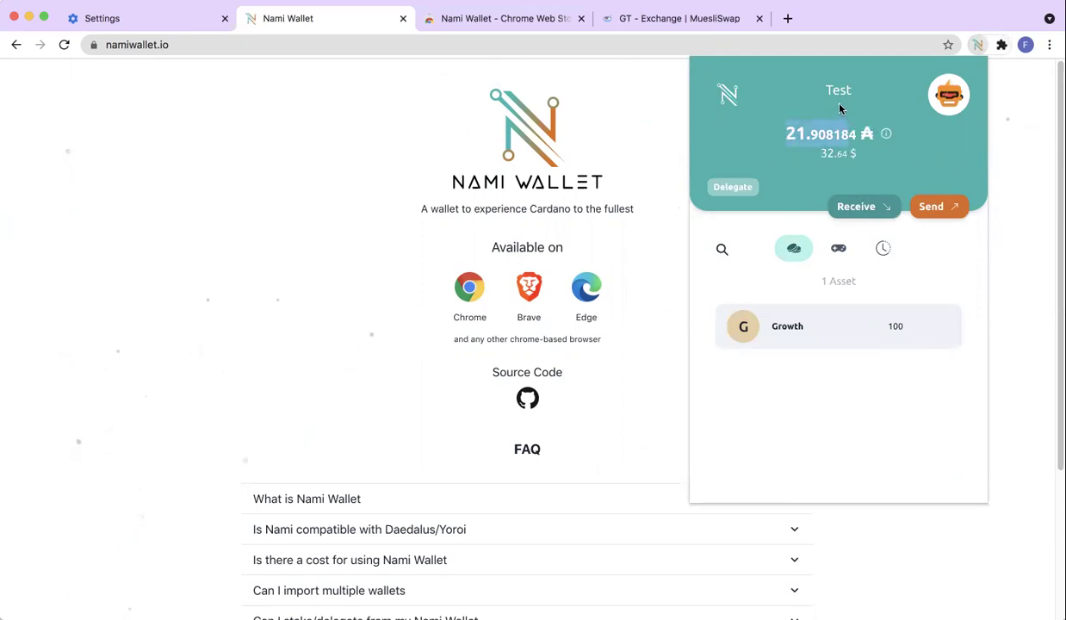
click(812, 118)
click(956, 101)
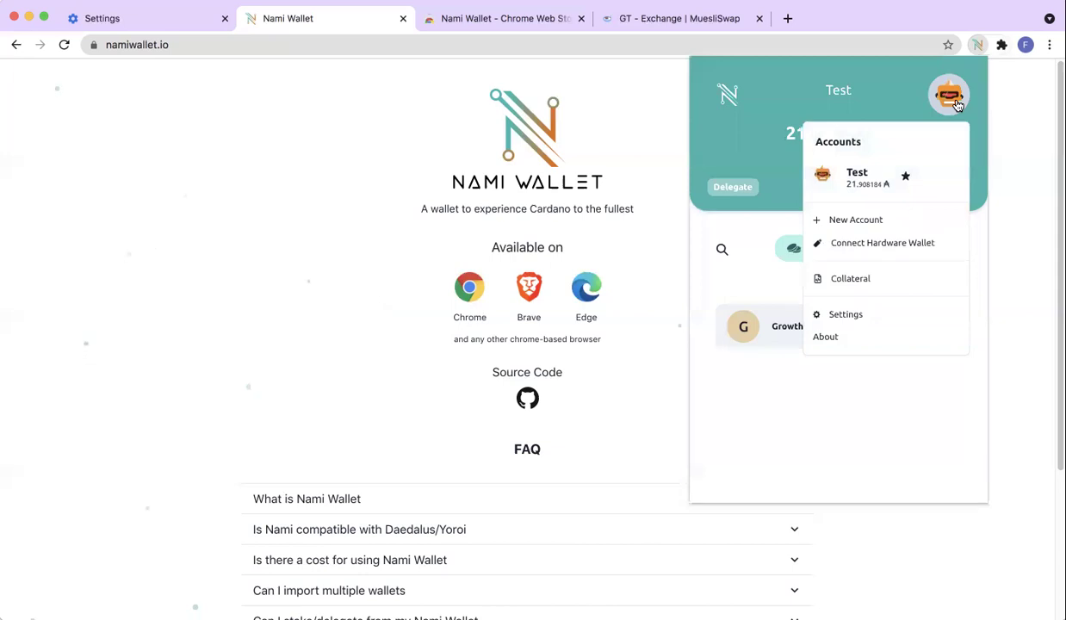
Open the Test wallet's Collateral view and read the explanation of its 5 ADA collateral.
click(863, 282)
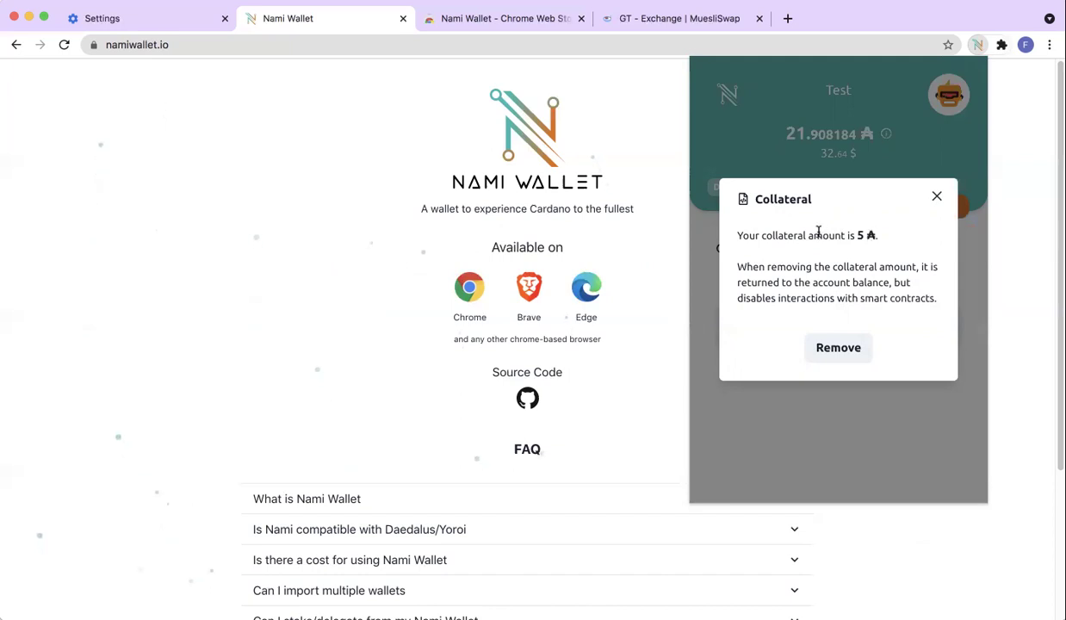
drag(748, 235, 910, 282)
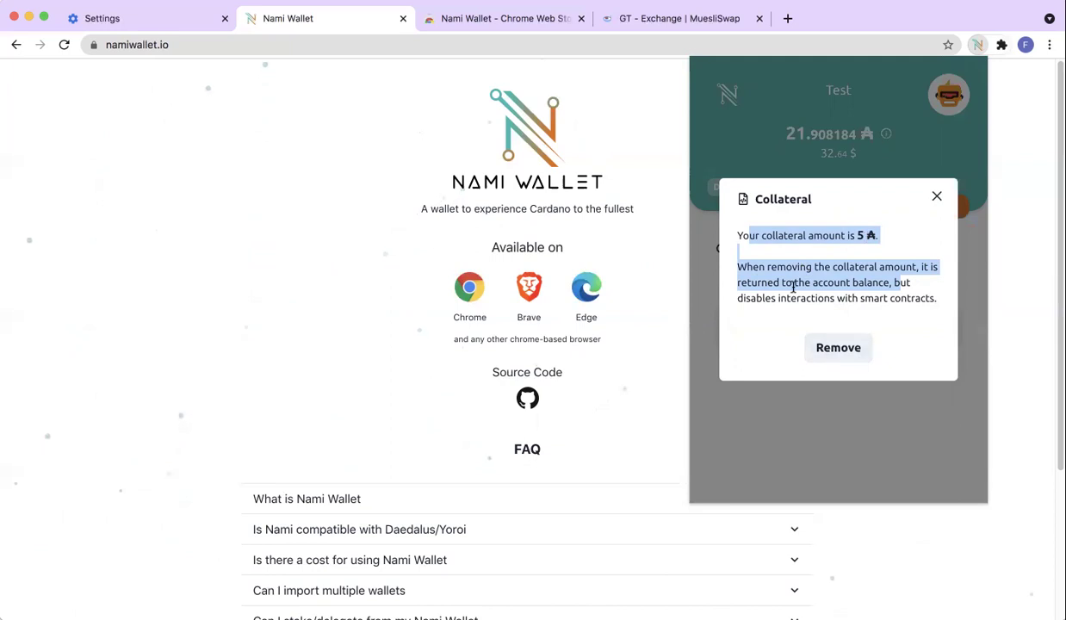
click(751, 284)
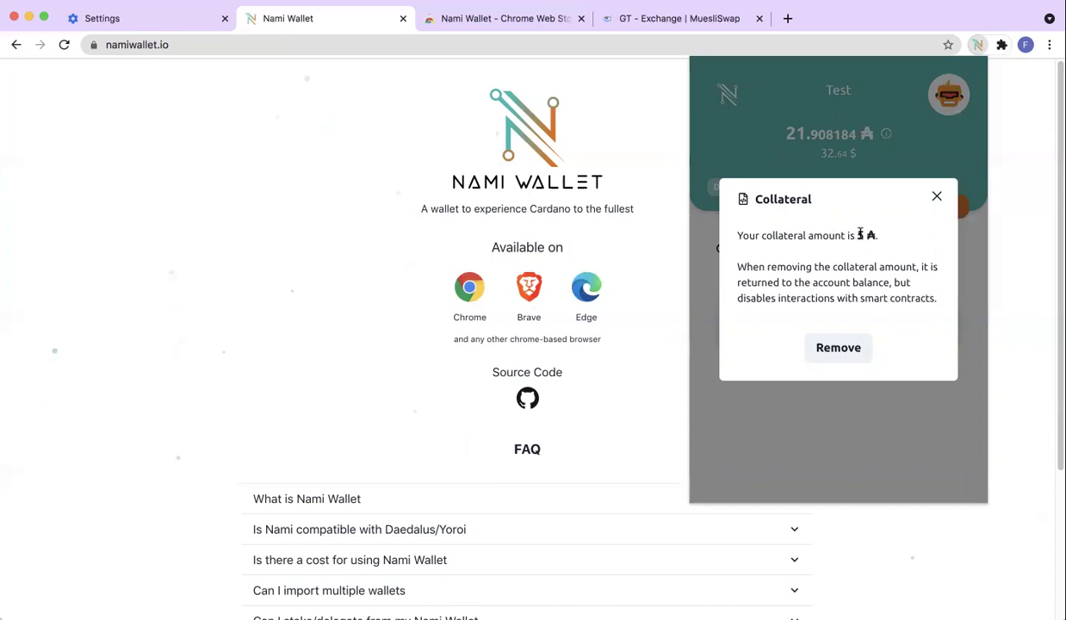
Go to MuesliSwap's Markets > Trading token list and check the Nami wallet's 8.252982 ADA balance.
click(664, 19)
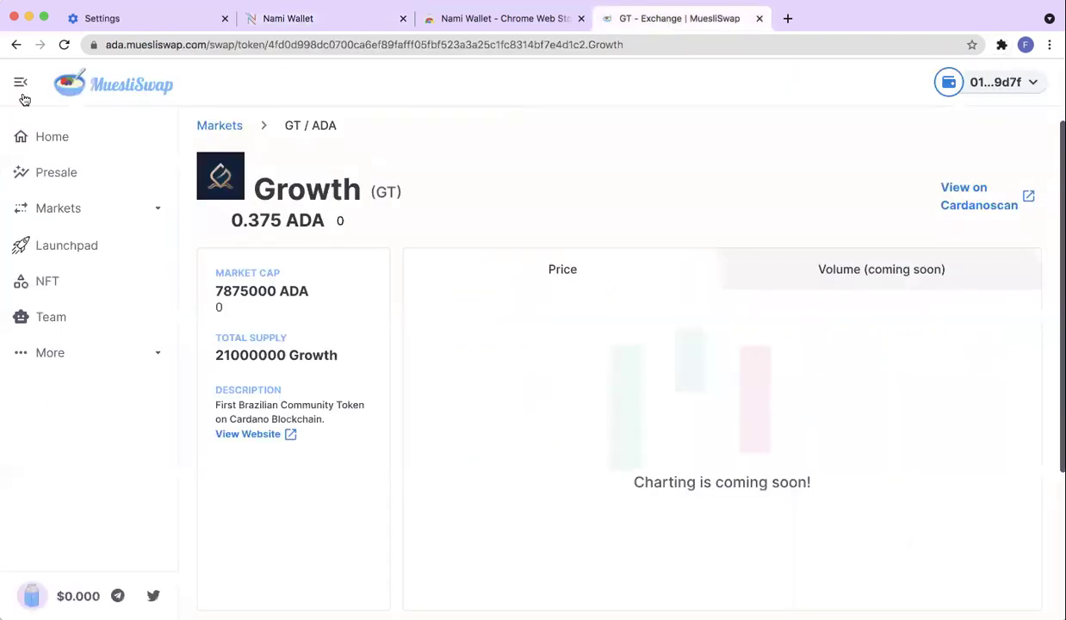
click(73, 211)
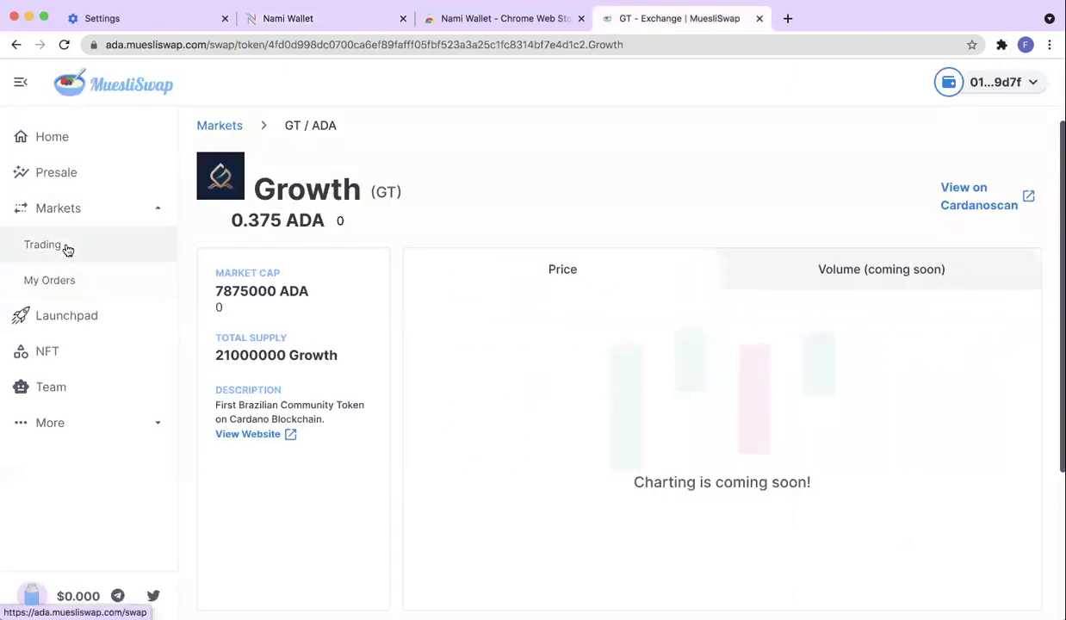
click(64, 246)
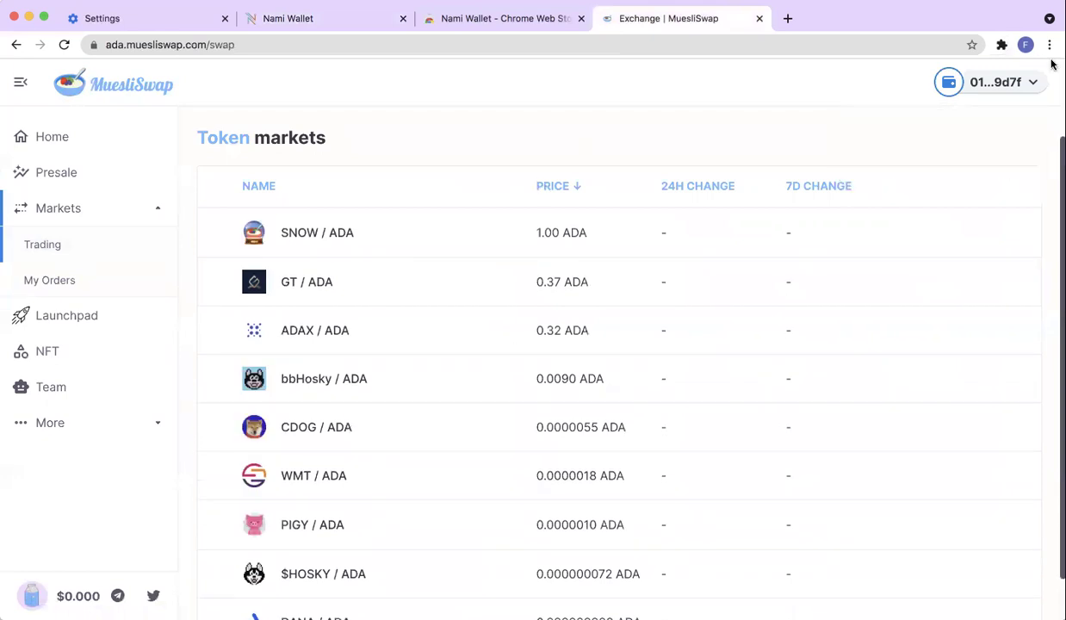
mouse_move(991, 82)
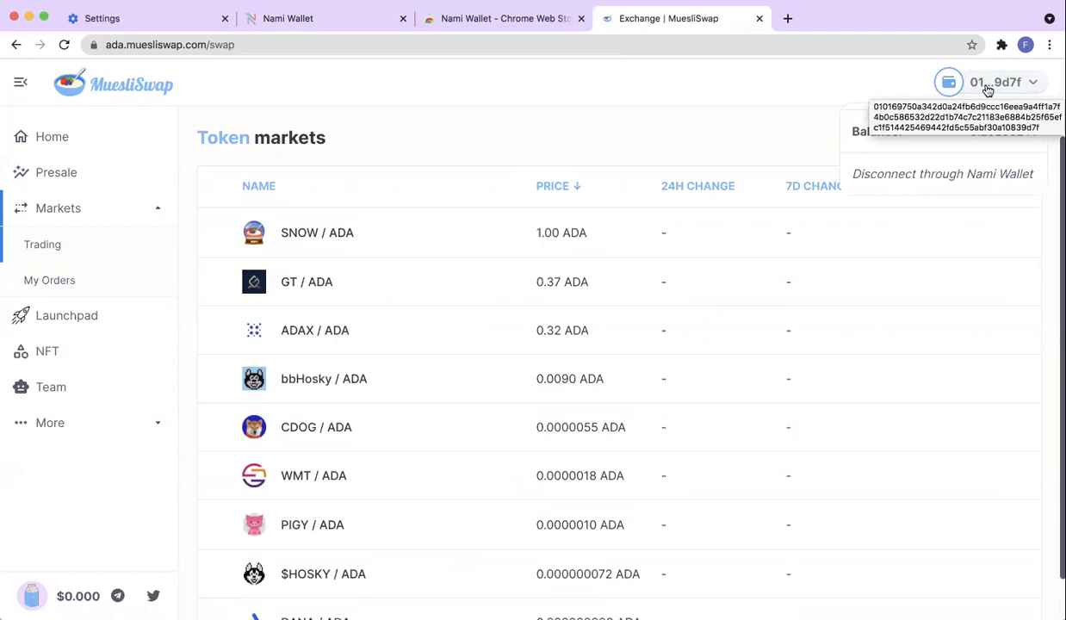
click(985, 89)
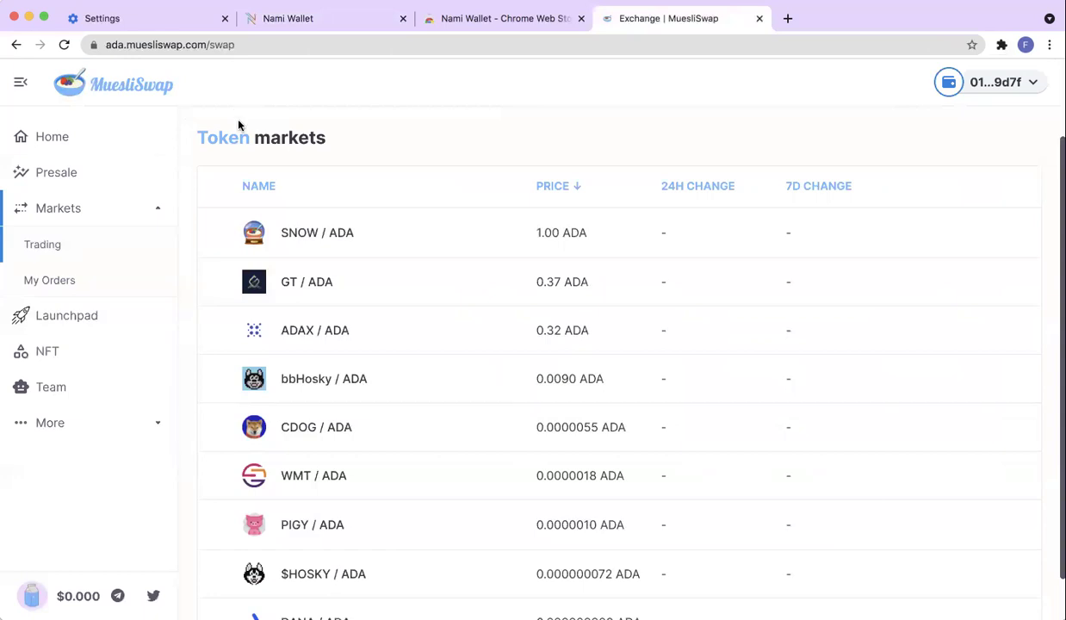
On the GT / ADA market, highlight the open sell order of 50 Growth at 0.35 ADA (17.5 ADA).
click(281, 277)
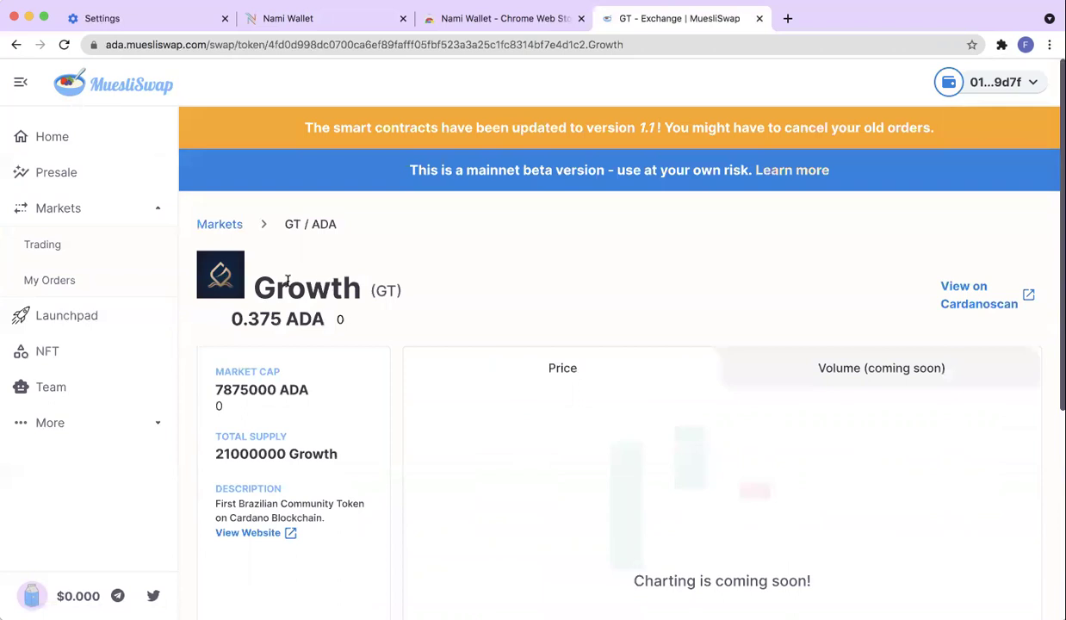
scroll(271, 251, down, 5)
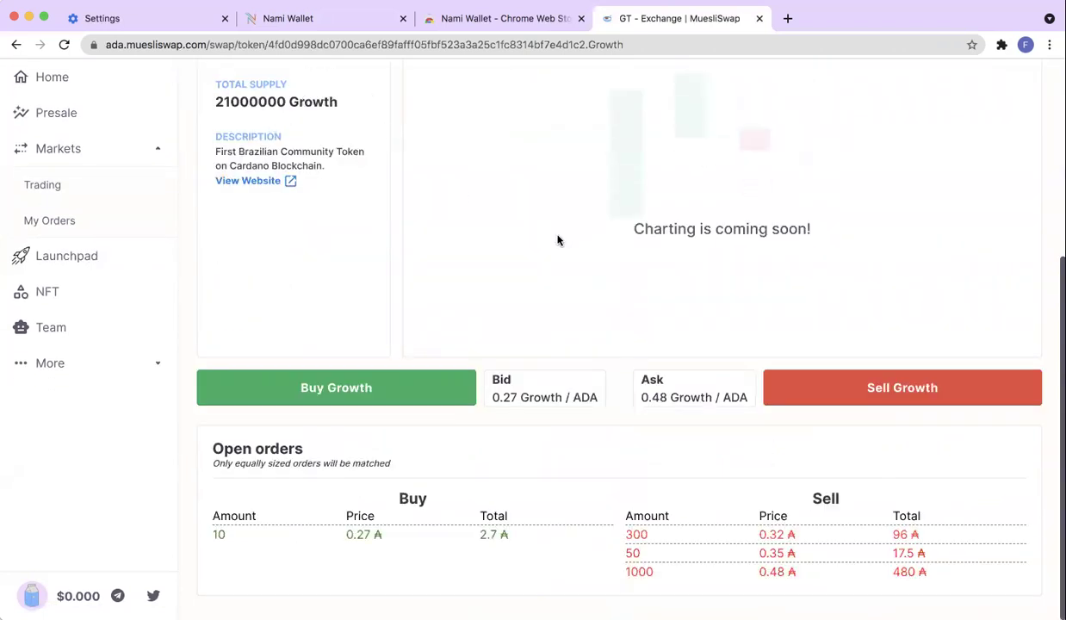
double_click(633, 553)
double_click(766, 554)
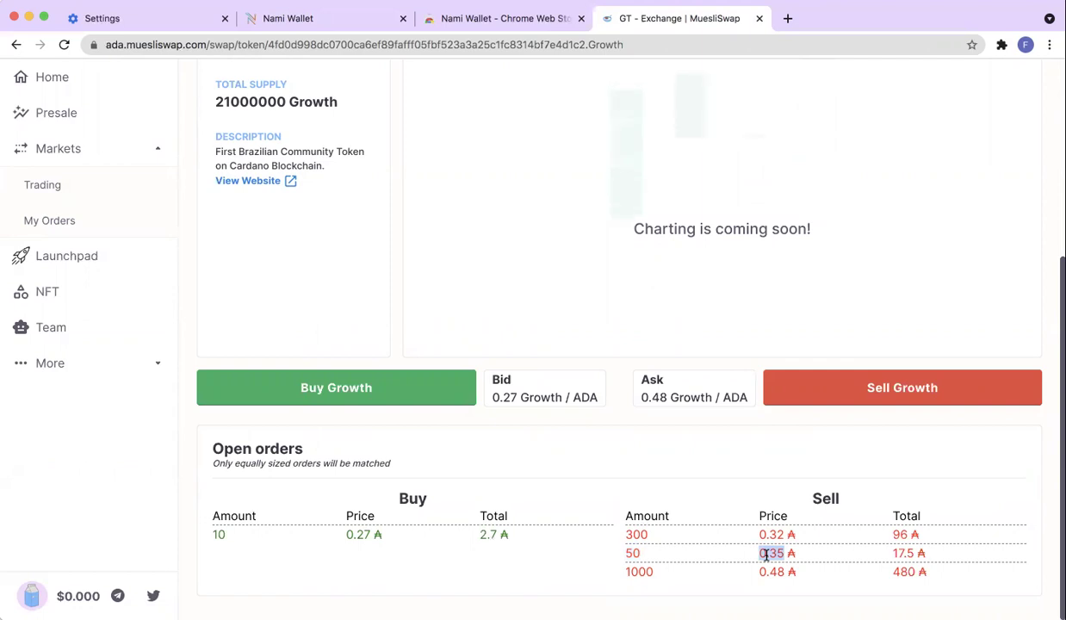
double_click(904, 552)
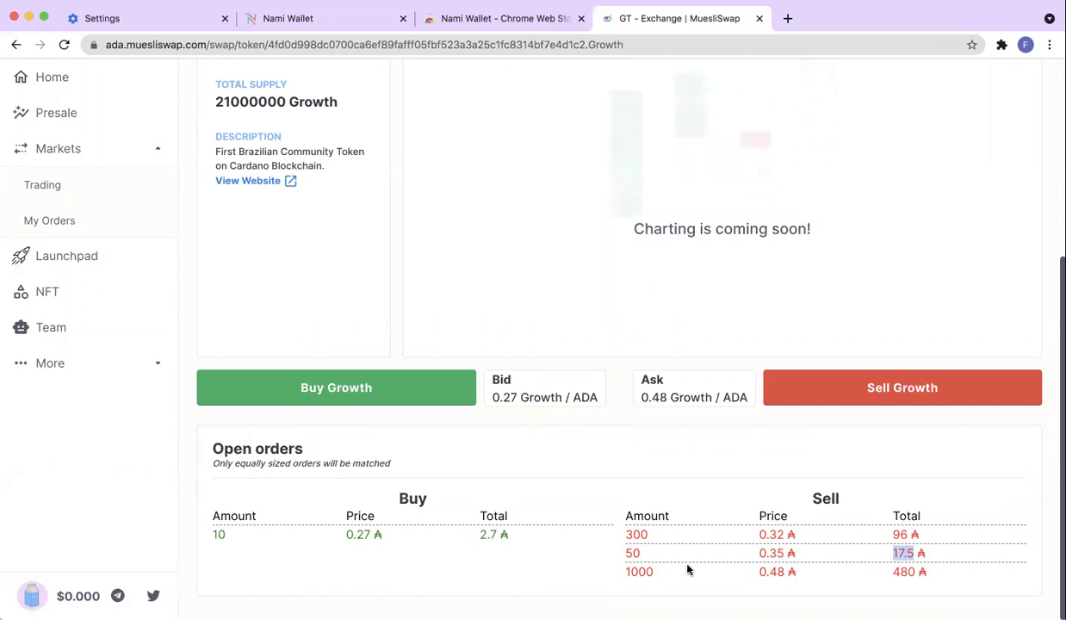
click(626, 555)
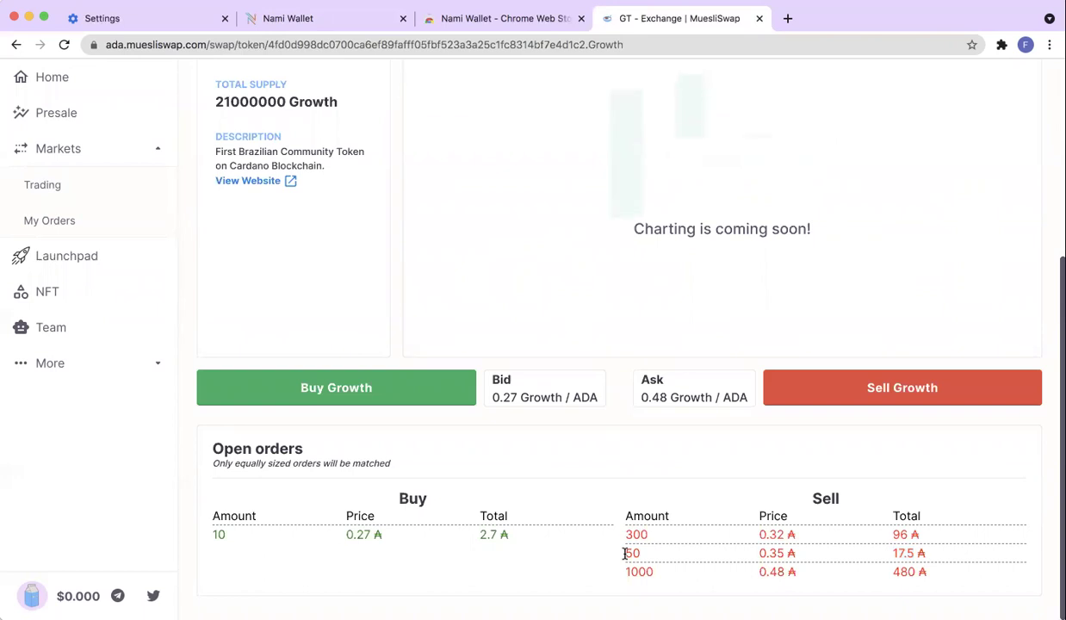
drag(625, 555, 934, 564)
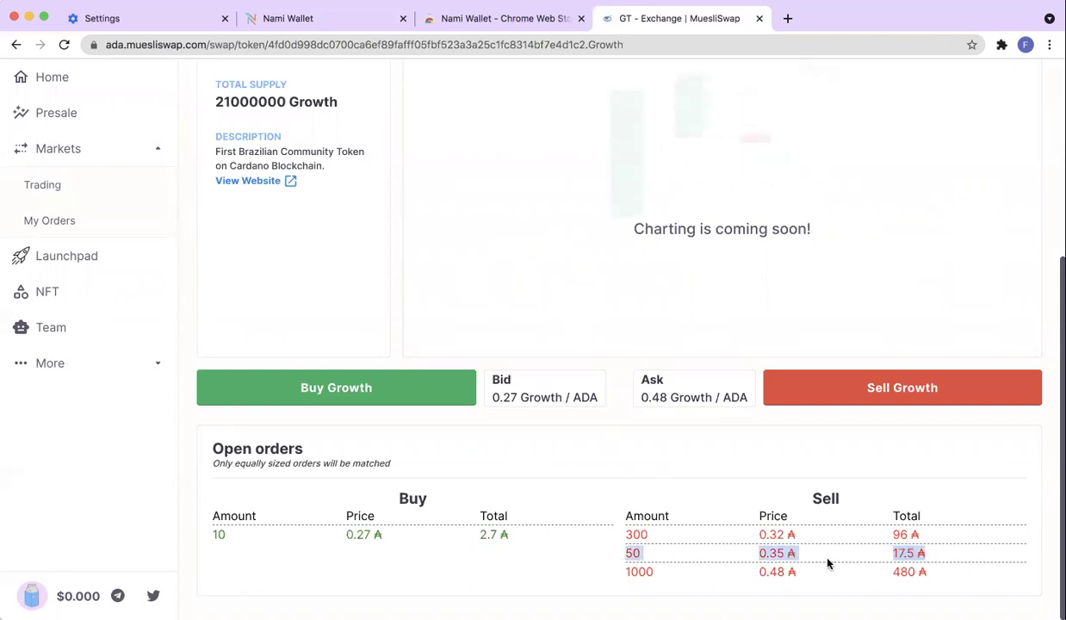
Fill the Buy Growth form with 50 Growth at a 0.35 ADA limit price.
click(362, 381)
click(362, 380)
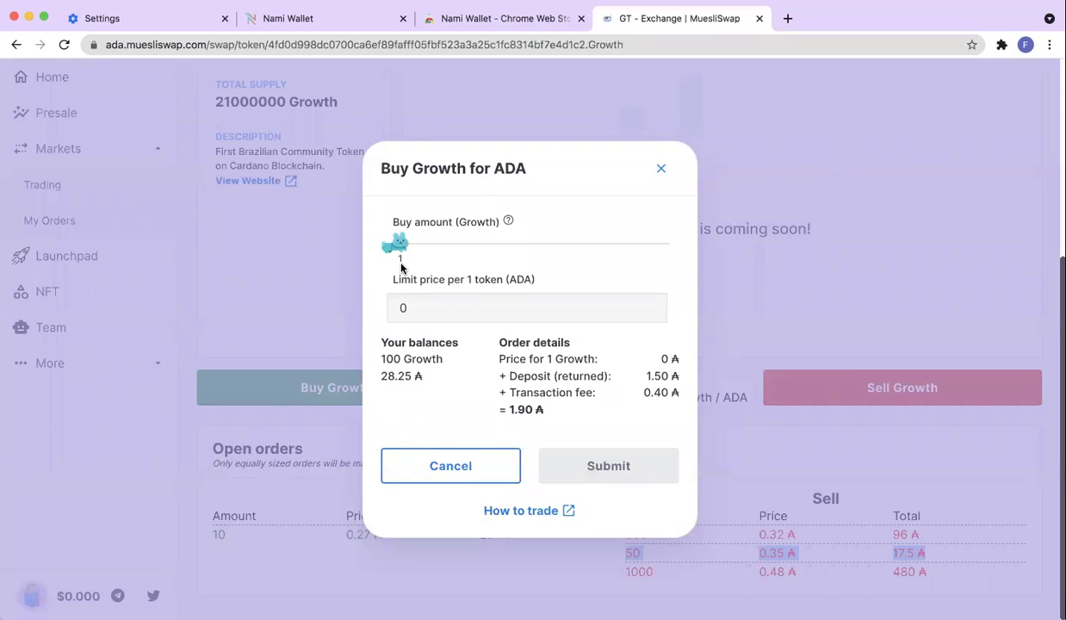
drag(412, 247, 525, 250)
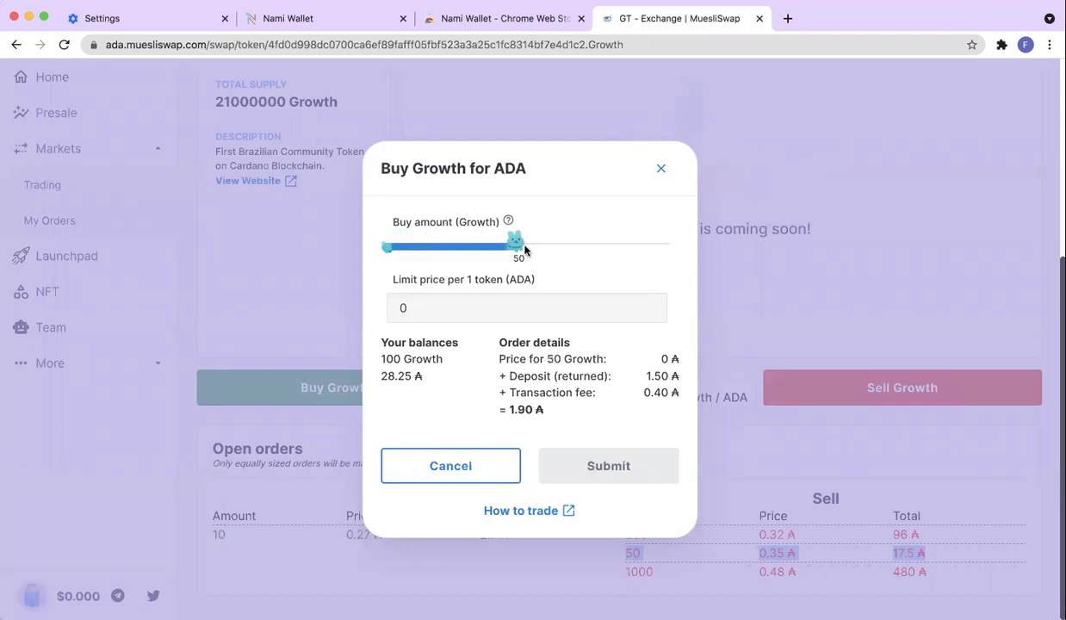
click(441, 308)
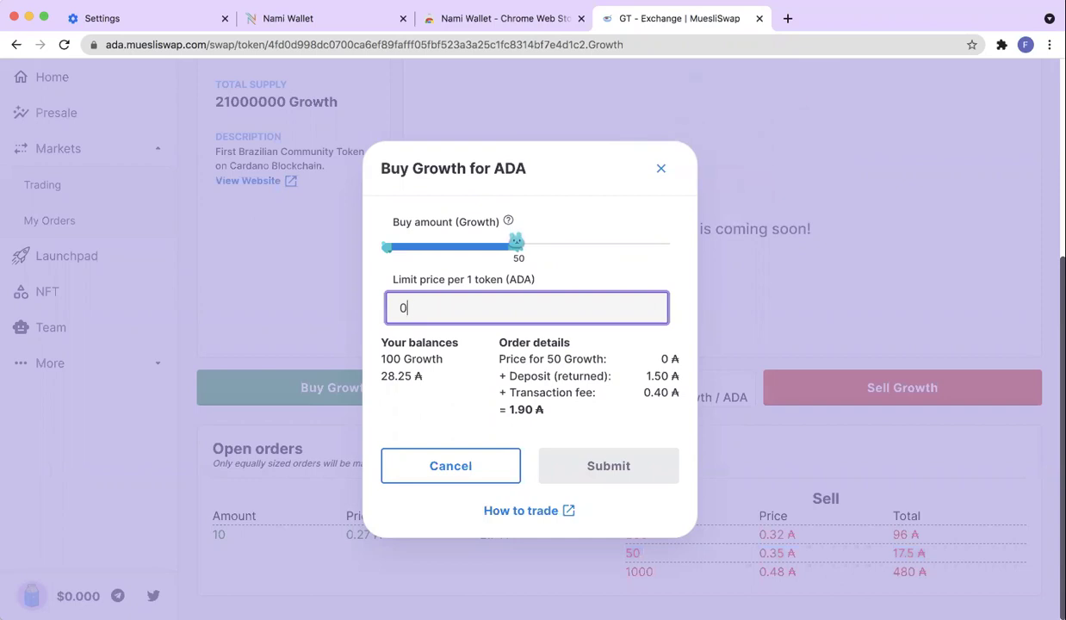
text(.35)
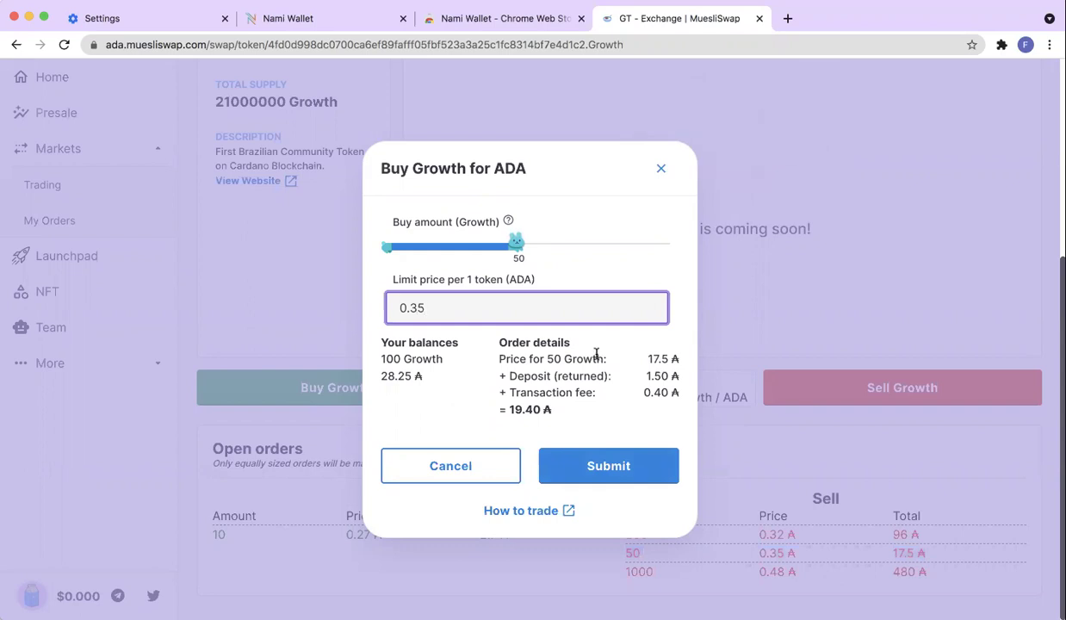
click(511, 360)
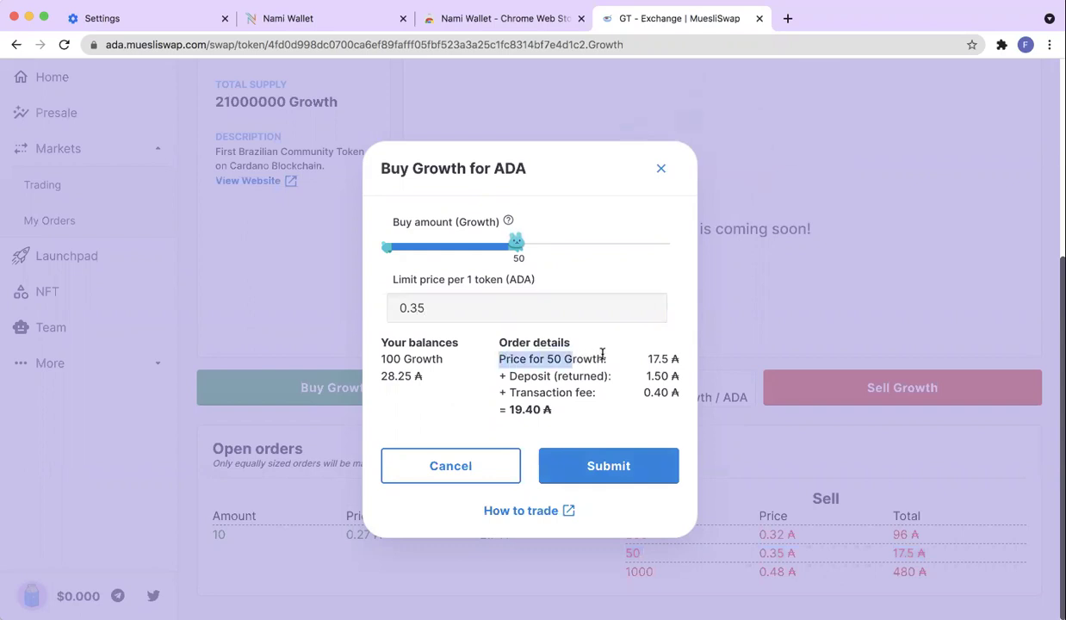
Review the 1.50 ADA deposit, 0.40 ADA fee and 19.40 ADA total, then submit.
drag(498, 360, 657, 360)
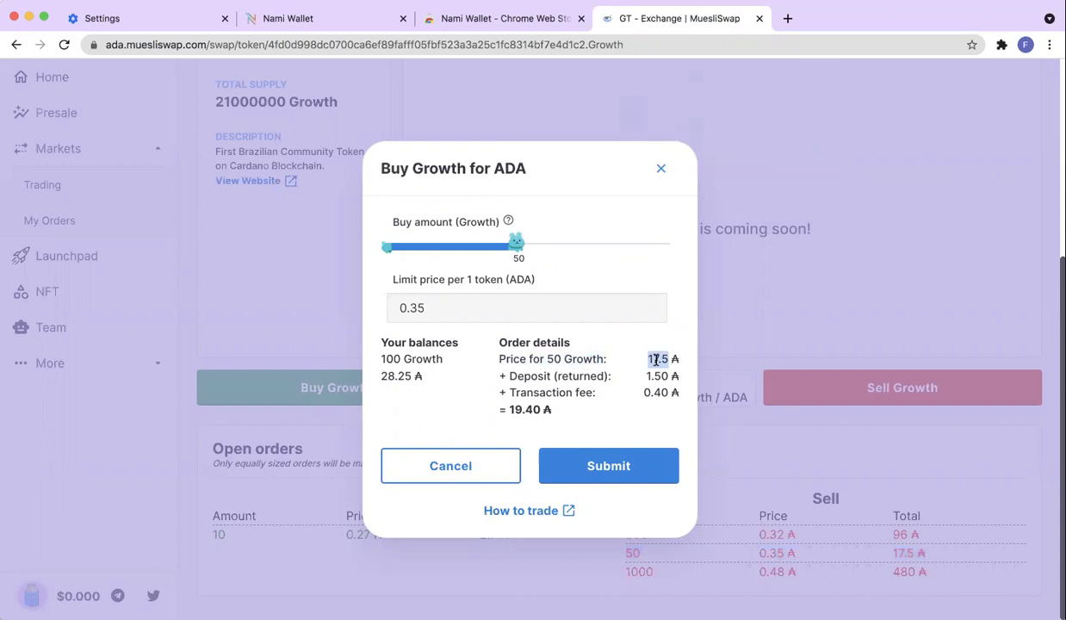
drag(509, 375, 610, 370)
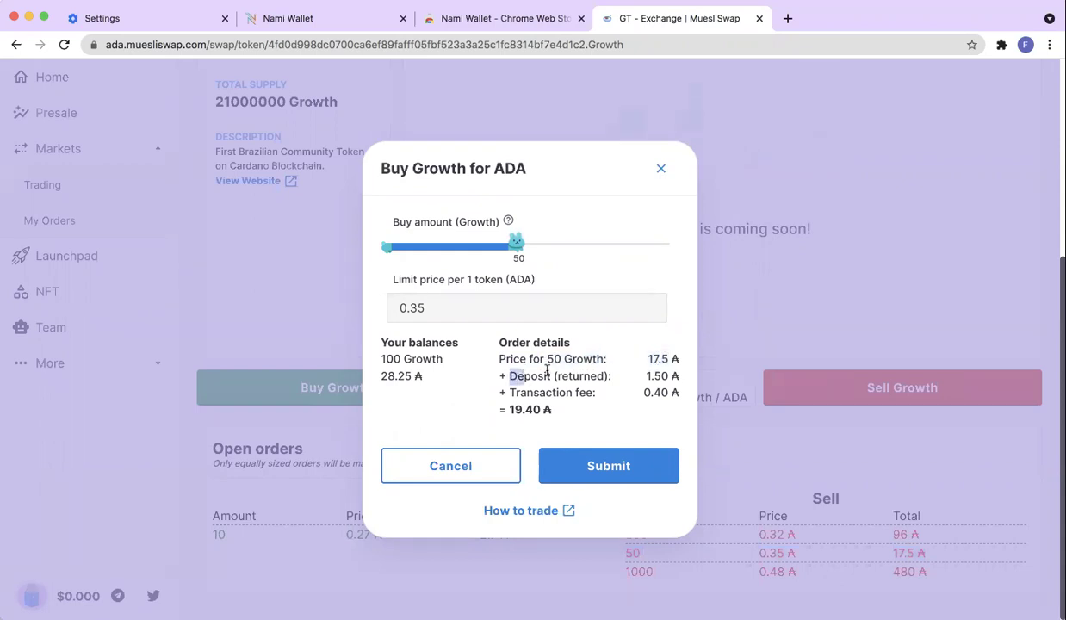
double_click(657, 376)
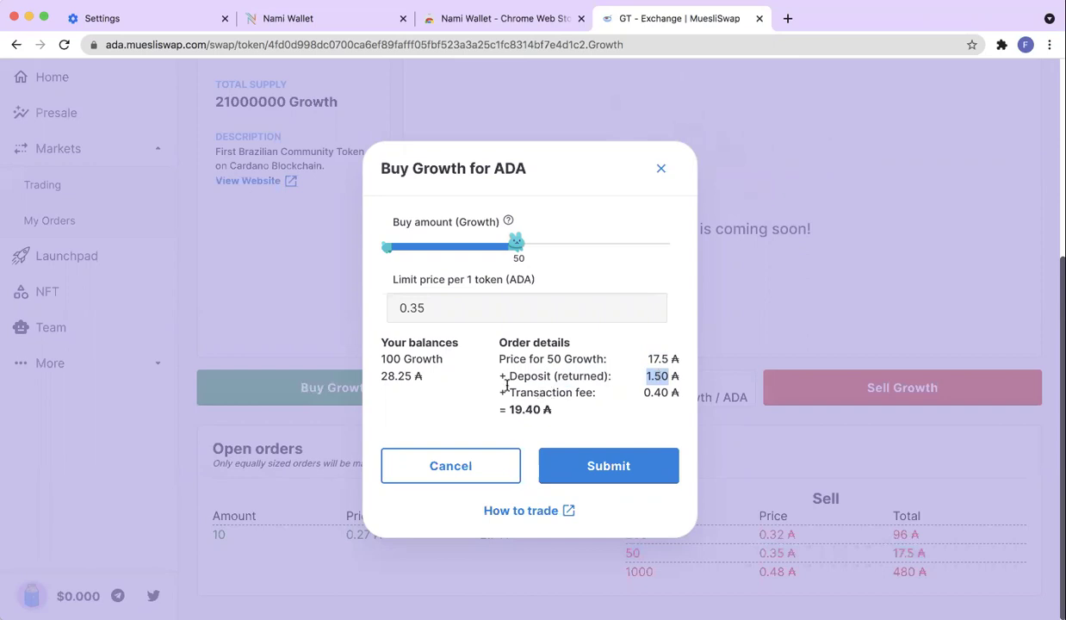
double_click(658, 392)
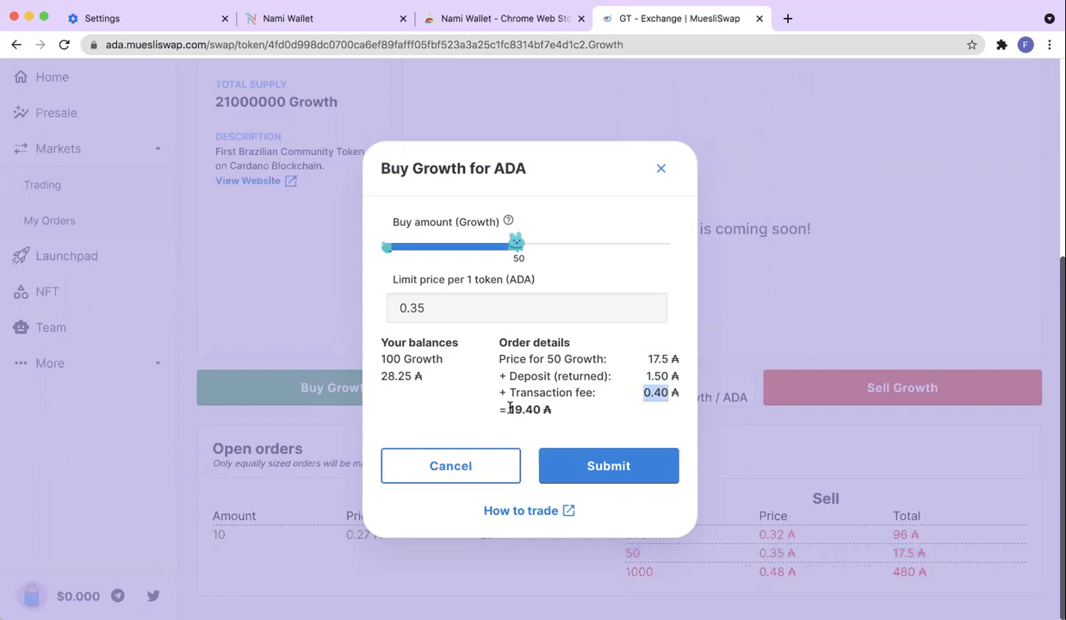
drag(510, 409, 551, 409)
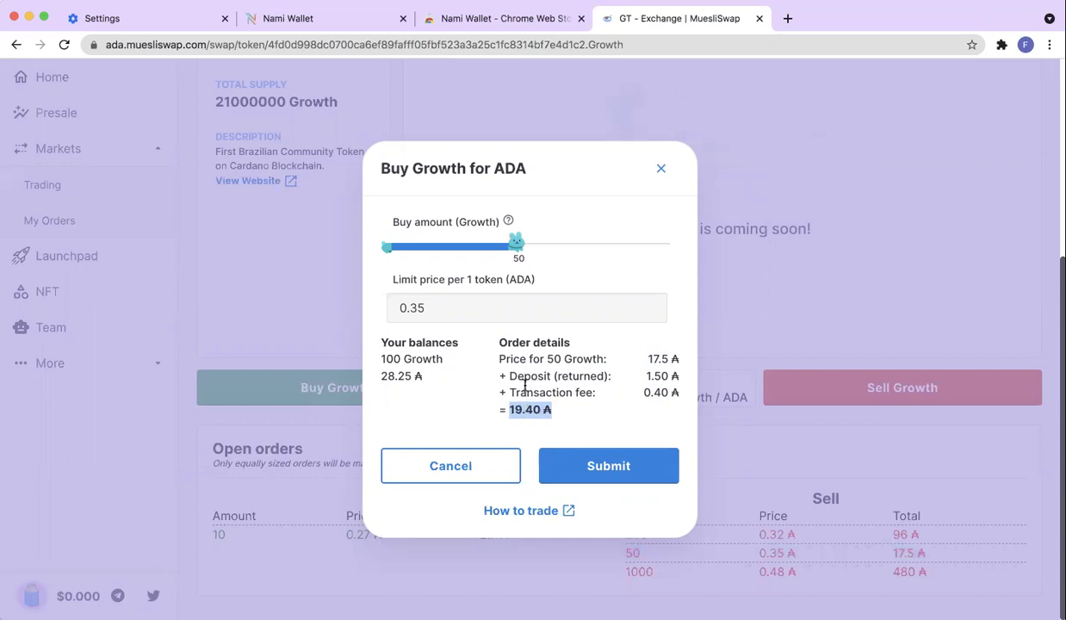
click(524, 370)
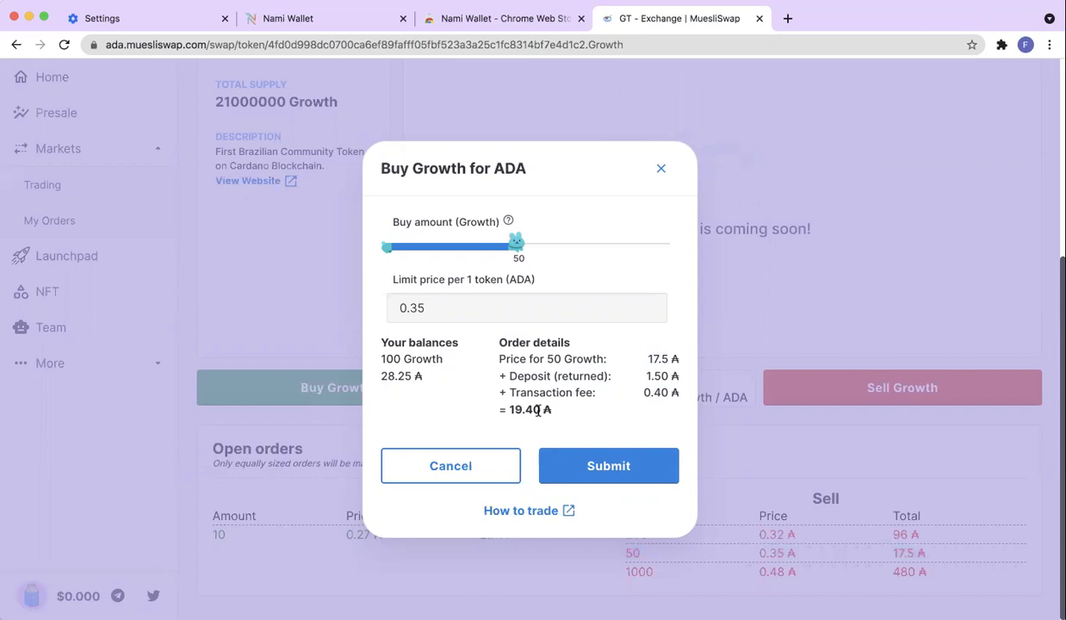
click(596, 467)
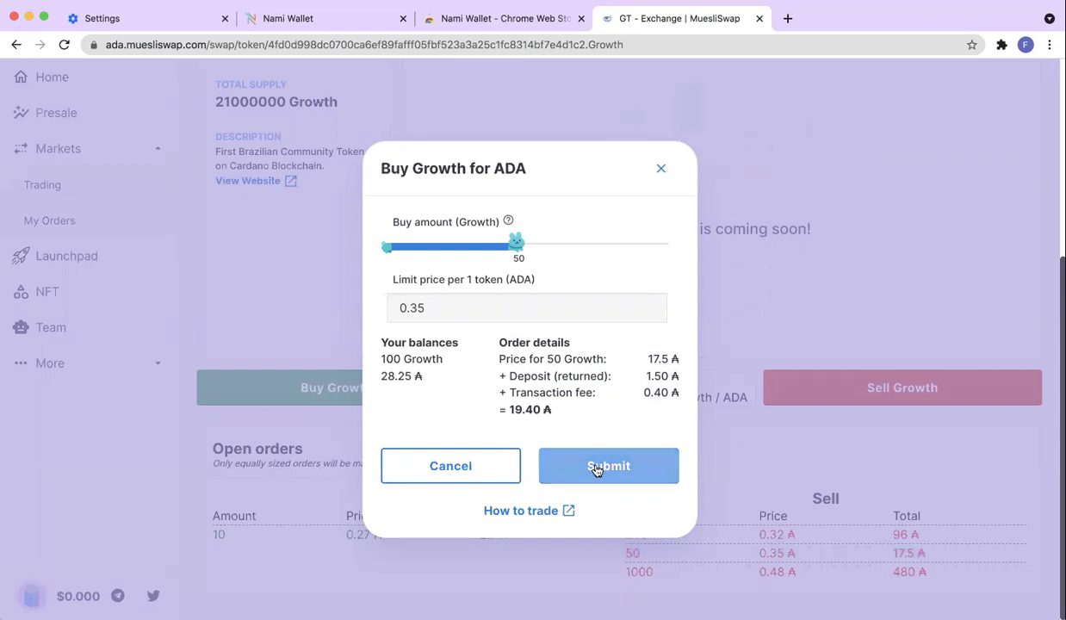
Place the buy order, note the 'Order successfully placed' confirmation, and close the buy form.
click(596, 468)
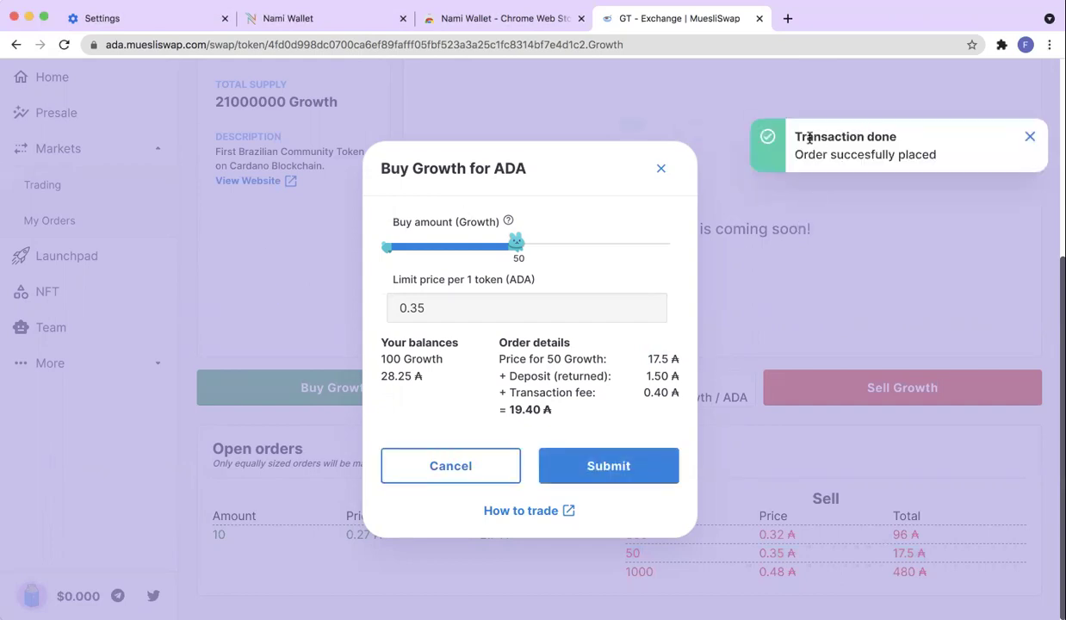
drag(818, 136, 948, 164)
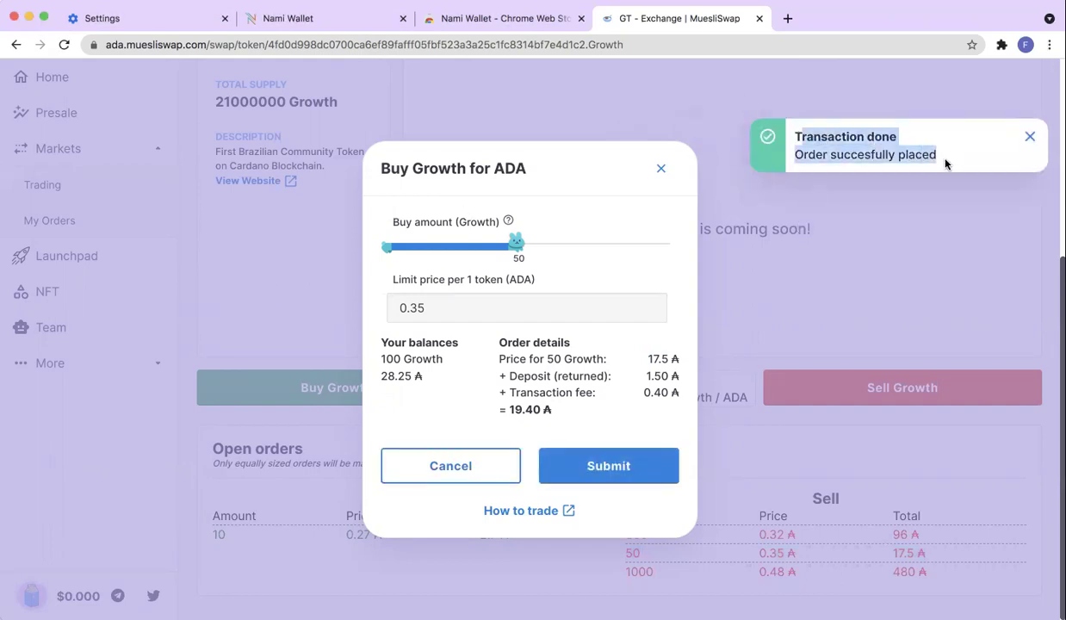
click(660, 170)
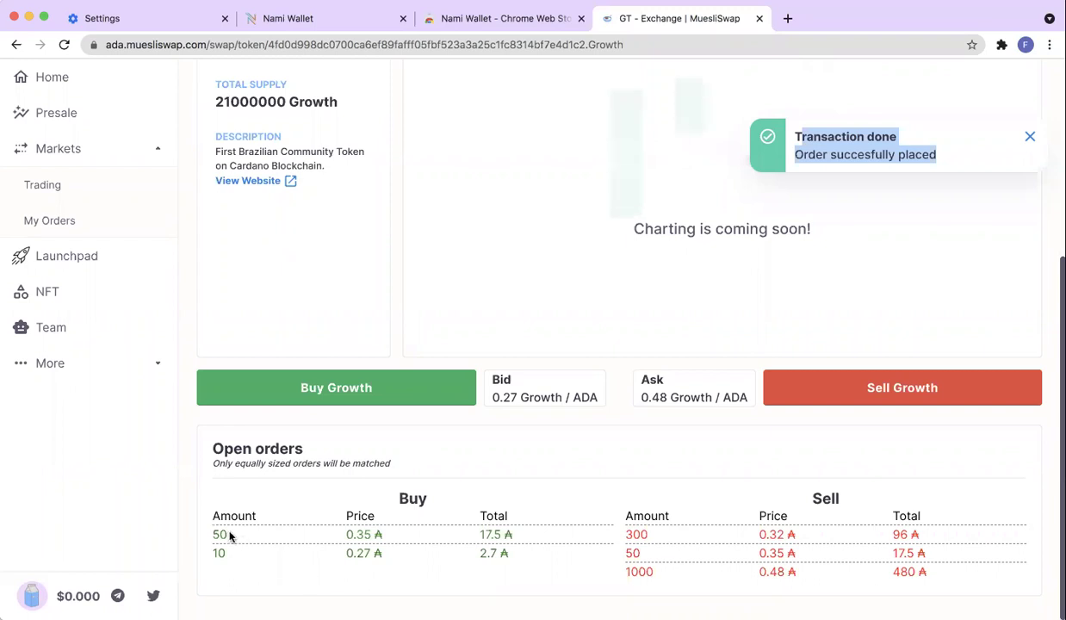
Compare the new 50 Growth buy at 0.35 ADA with the matching 17.5 ADA sell order.
click(226, 534)
drag(216, 534, 519, 540)
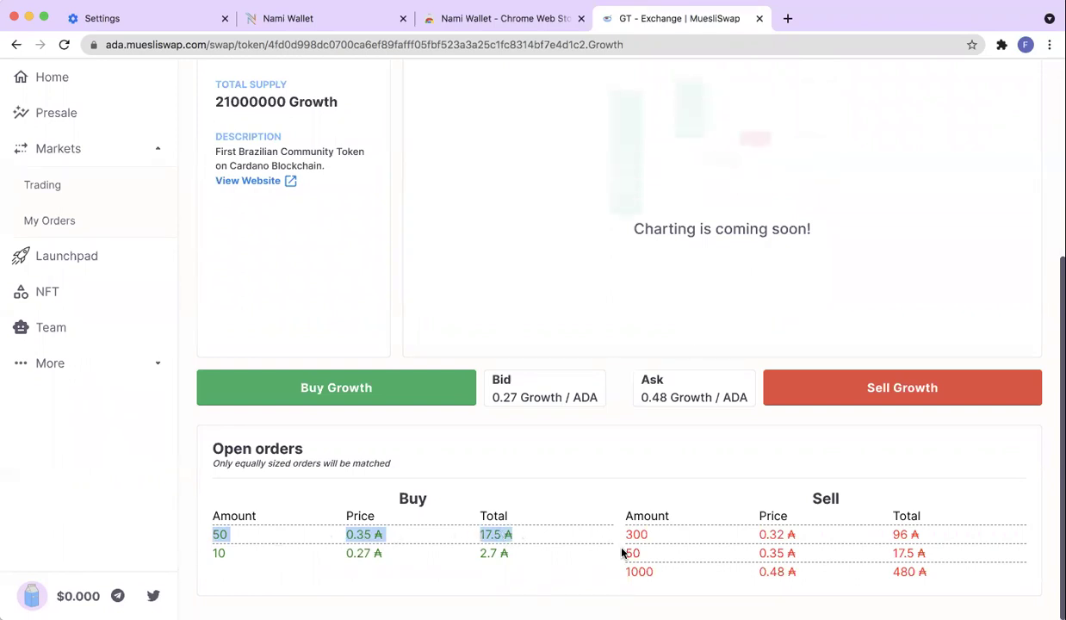
drag(624, 552, 786, 552)
drag(935, 552, 942, 561)
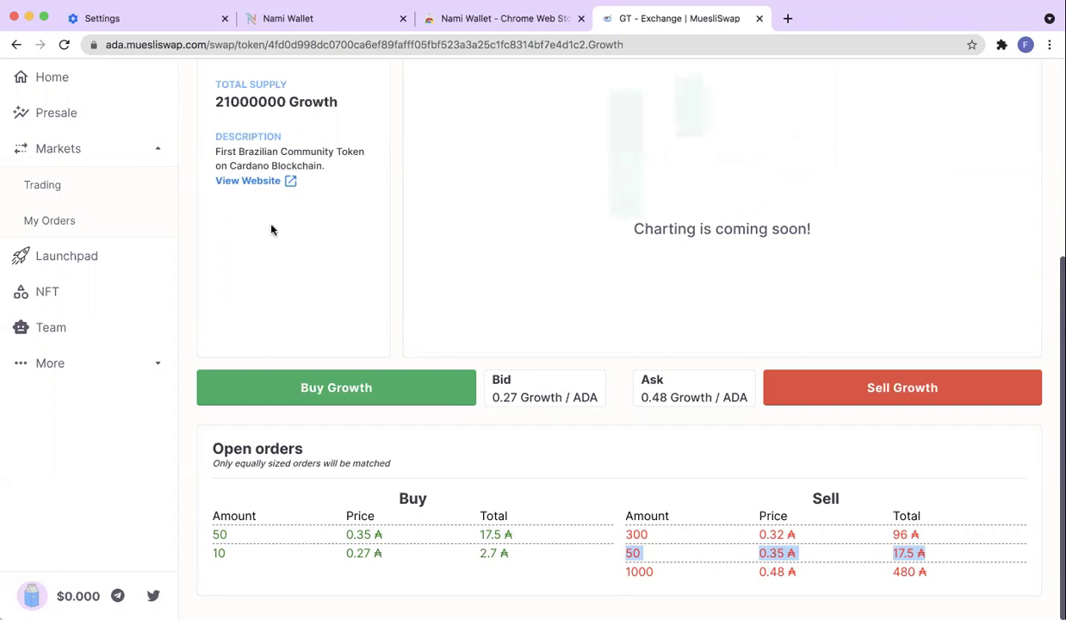
Reload the GT/ADA market and confirm both 50 Growth orders have left the open orders list.
click(63, 44)
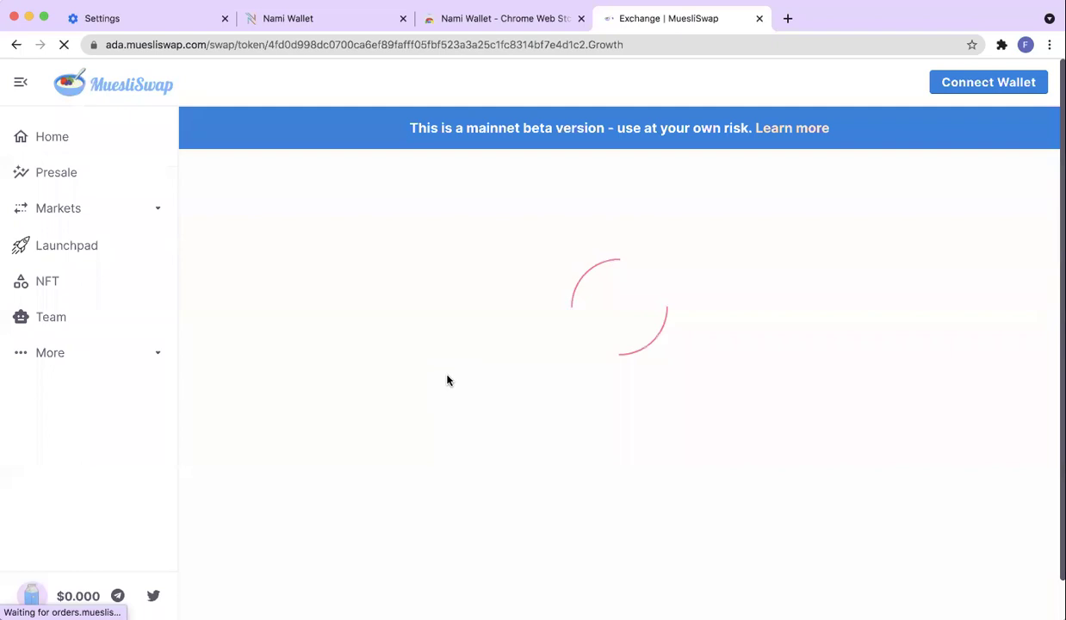
scroll(473, 453, down, 5)
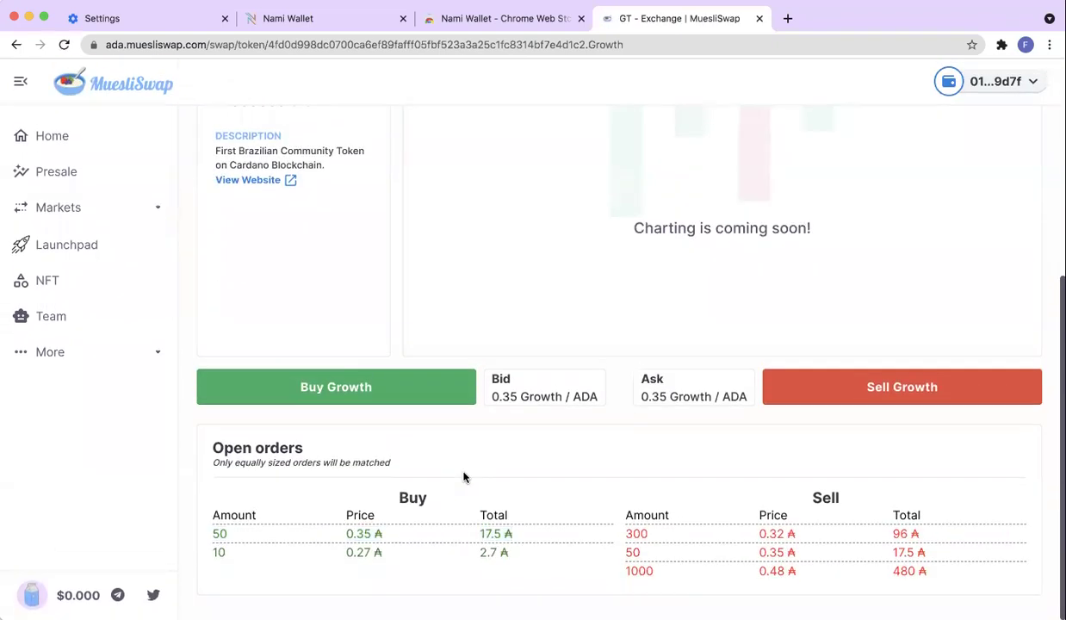
click(327, 398)
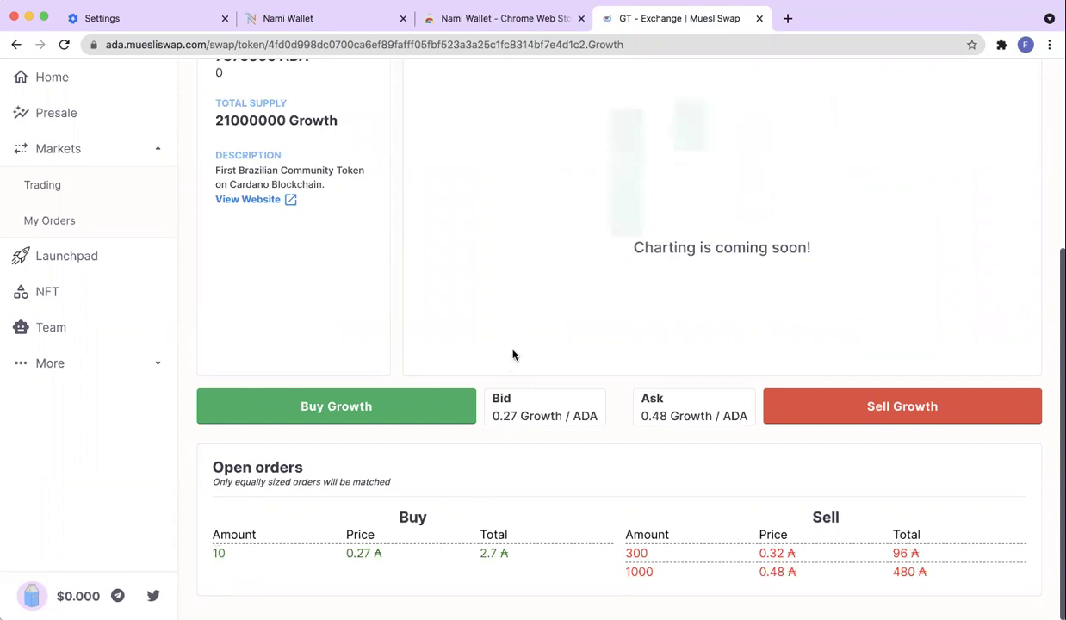
scroll(559, 301, up, 4)
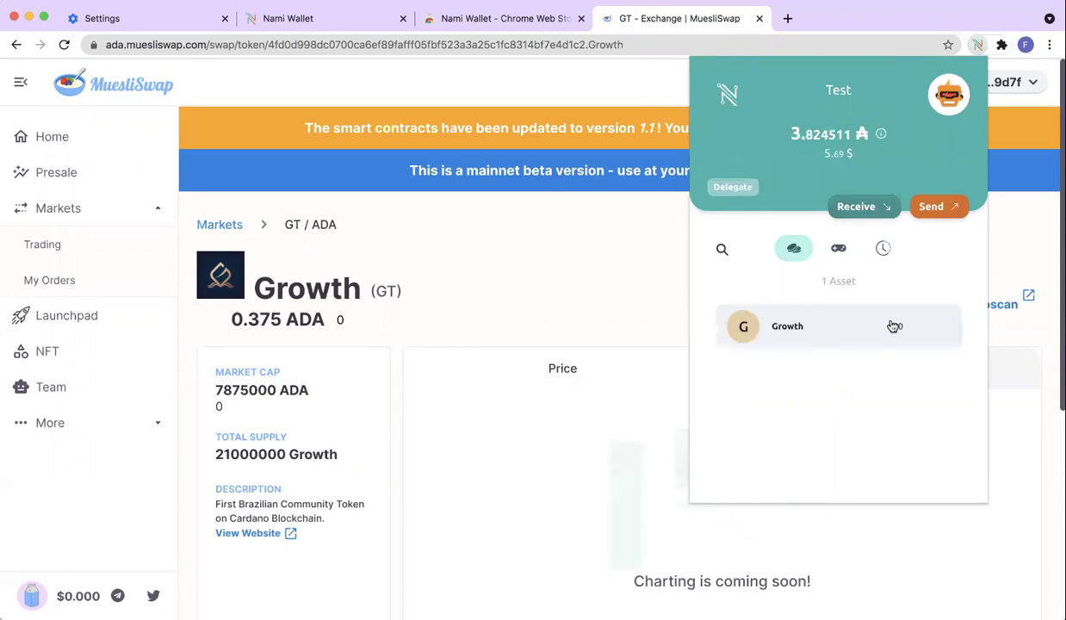
click(883, 336)
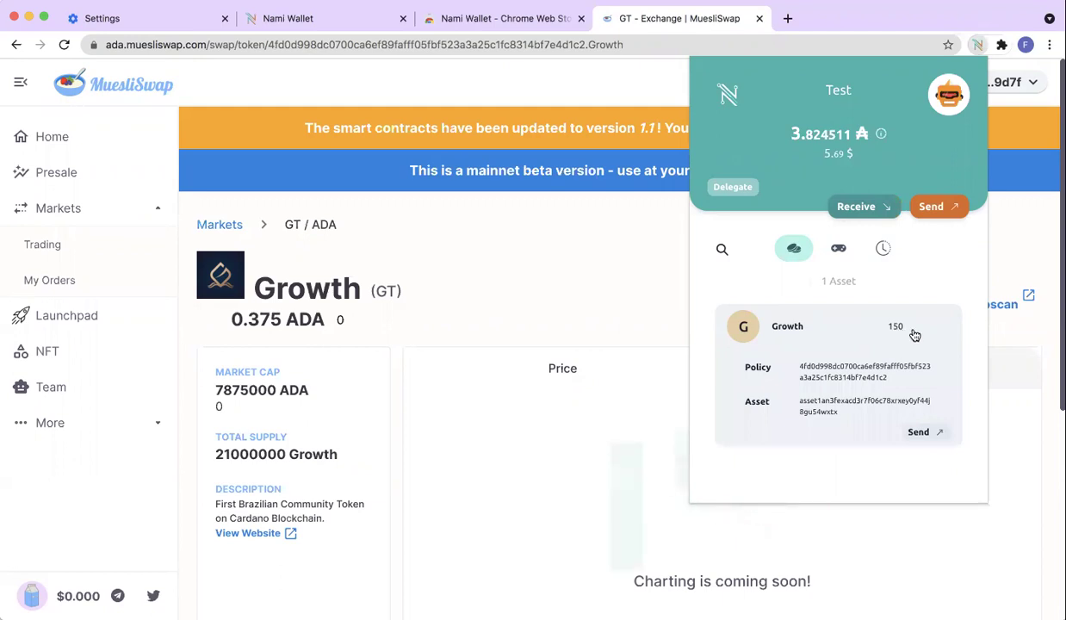
click(900, 331)
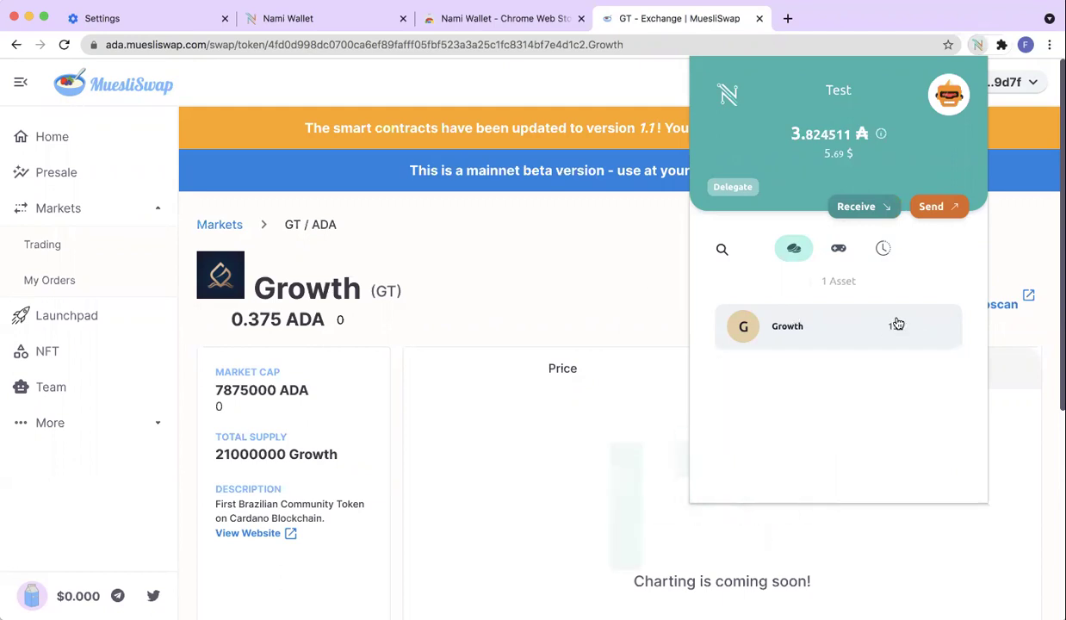